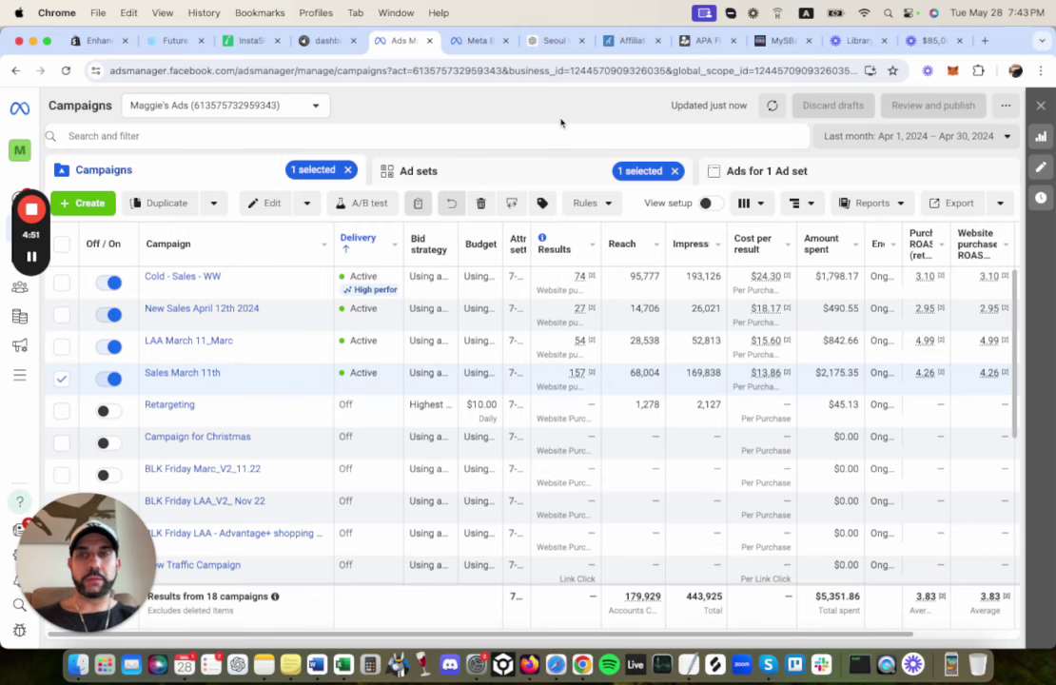
- View the LAA March 11_Marc ad sets, then go back to all campaigns
{"action": "mouse_move", "coordinate": [782, 377]}
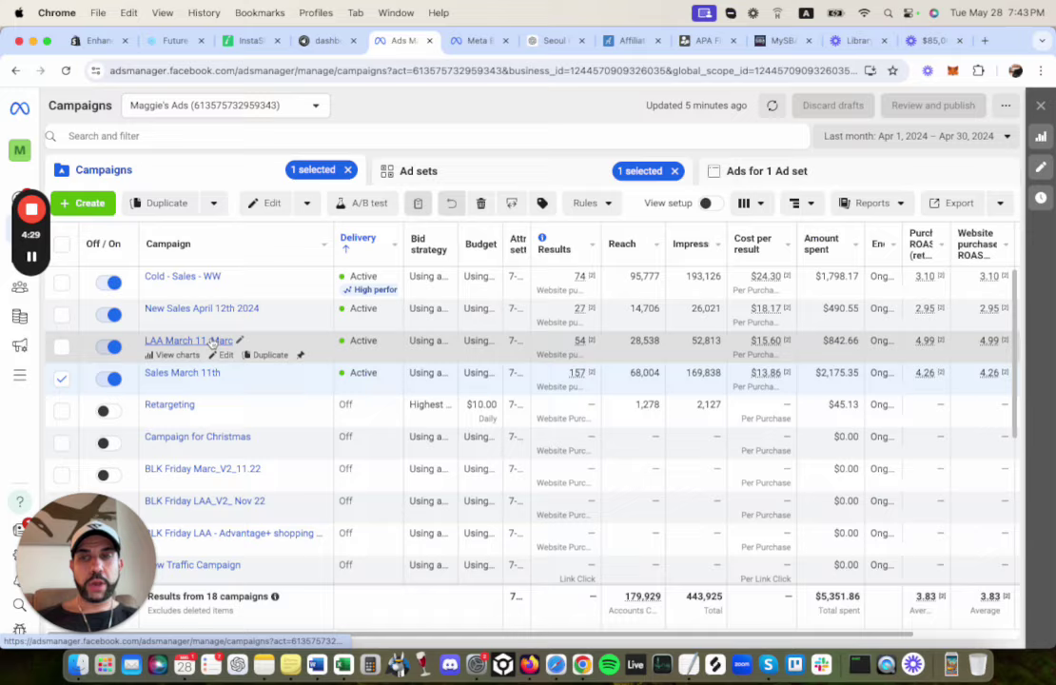
{"action": "left_click", "coordinate": [212, 341]}
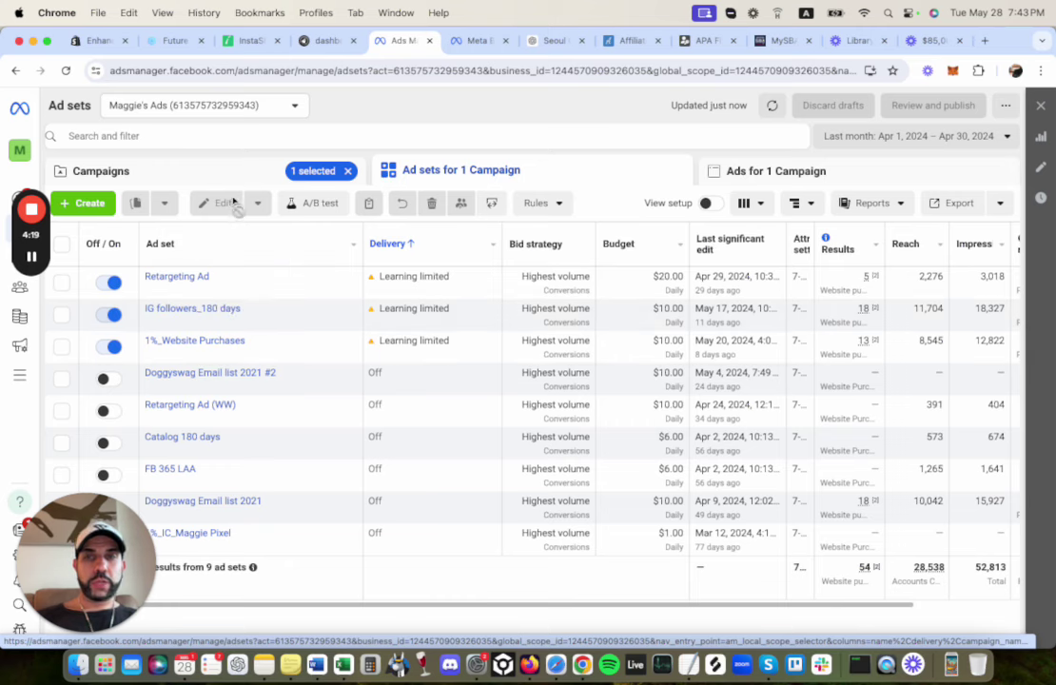
{"action": "left_click", "coordinate": [100, 170]}
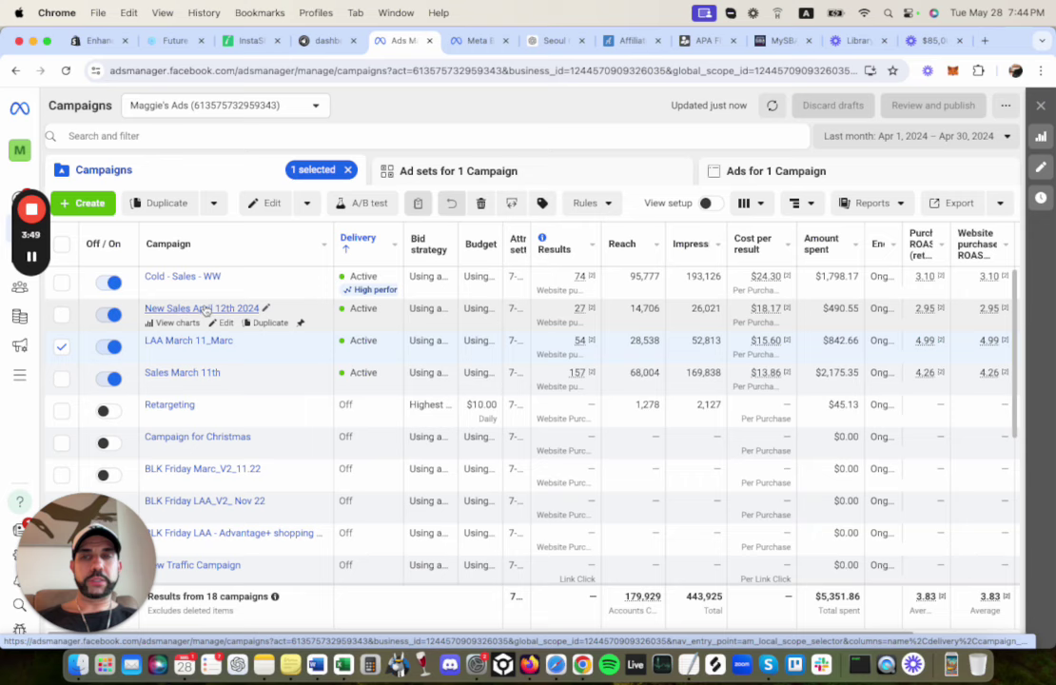
- Open the New Sales April 12th 2024 ad sets and scroll to their ROAS column
{"action": "left_click", "coordinate": [205, 309]}
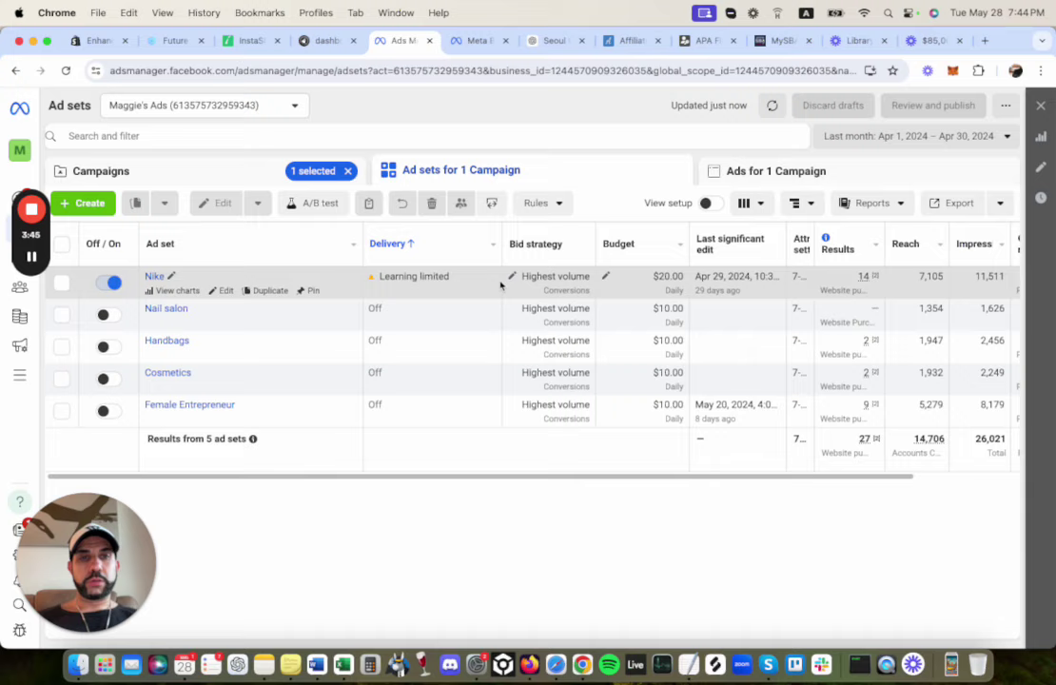
{"action": "scroll", "coordinate": [501, 283], "scroll_direction": "right", "scroll_amount": 10}
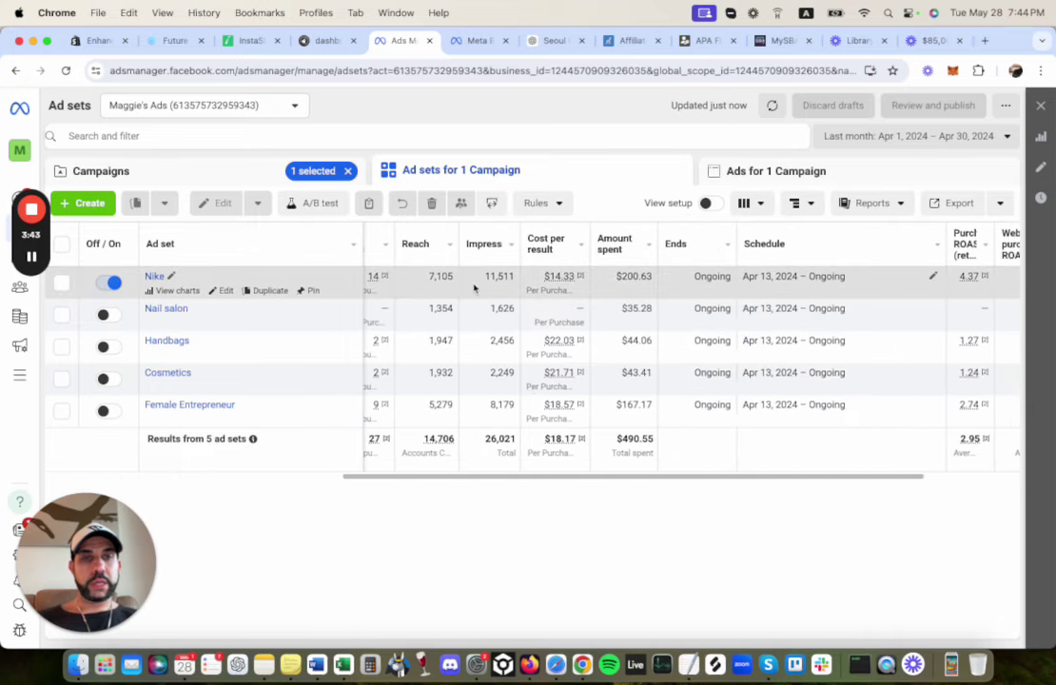
{"action": "scroll", "coordinate": [474, 287], "scroll_direction": "right", "scroll_amount": 5}
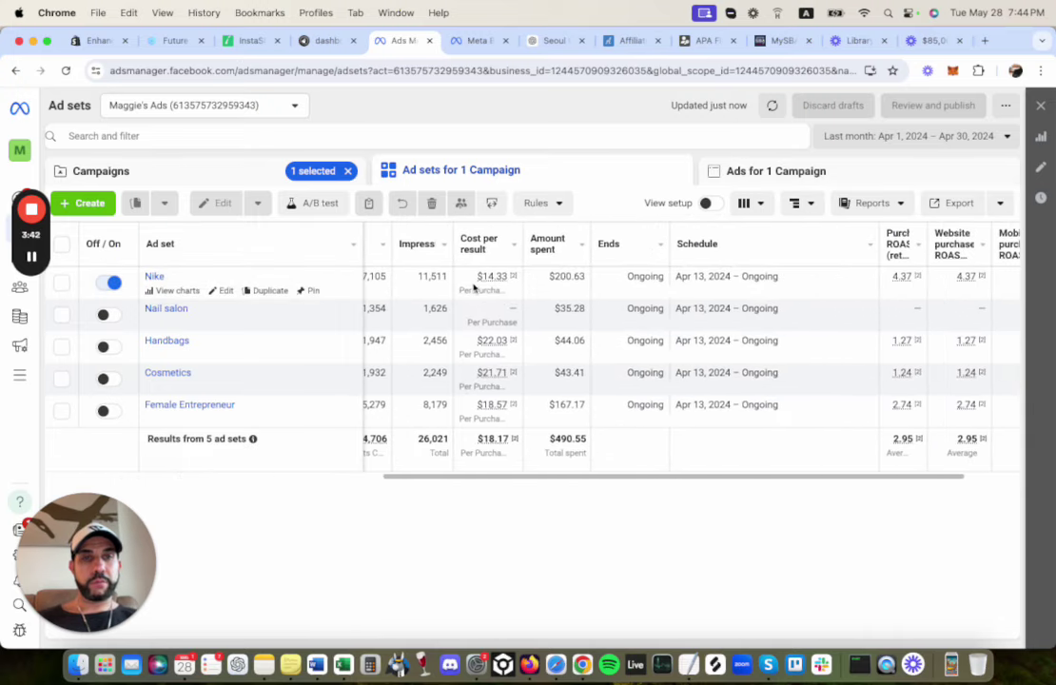
- Open the Cold - Sales - WW ad sets and browse their purchase ROAS figures
{"action": "left_click", "coordinate": [268, 175]}
{"action": "left_click", "coordinate": [186, 276]}
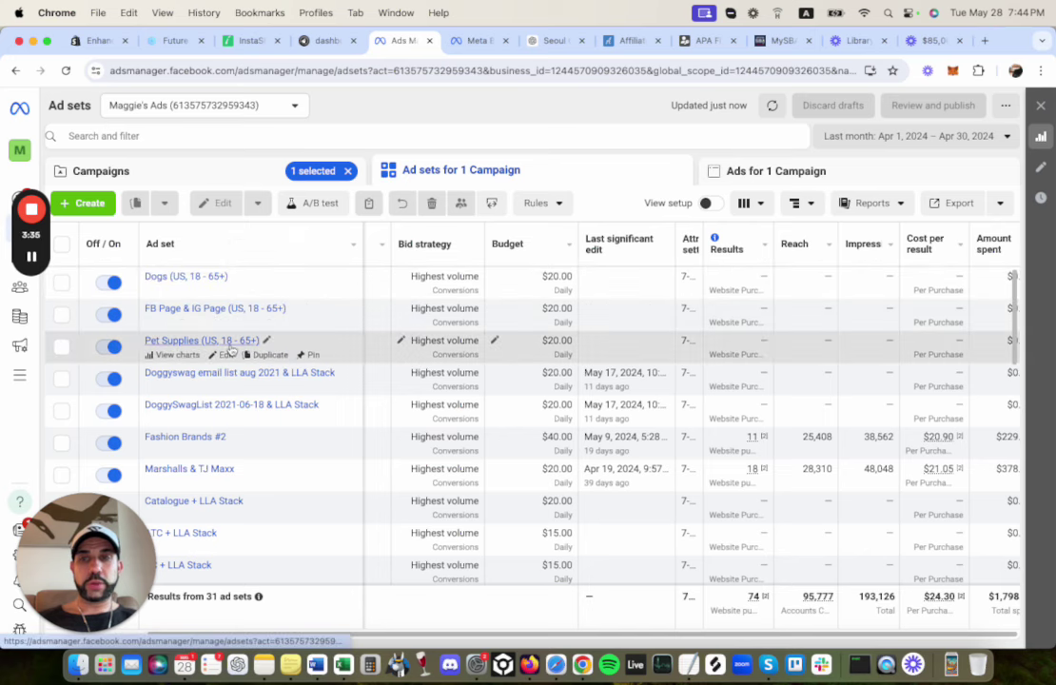
{"action": "scroll", "coordinate": [231, 351], "scroll_direction": "down", "scroll_amount": 3}
{"action": "scroll", "coordinate": [230, 350], "scroll_direction": "up", "scroll_amount": 1}
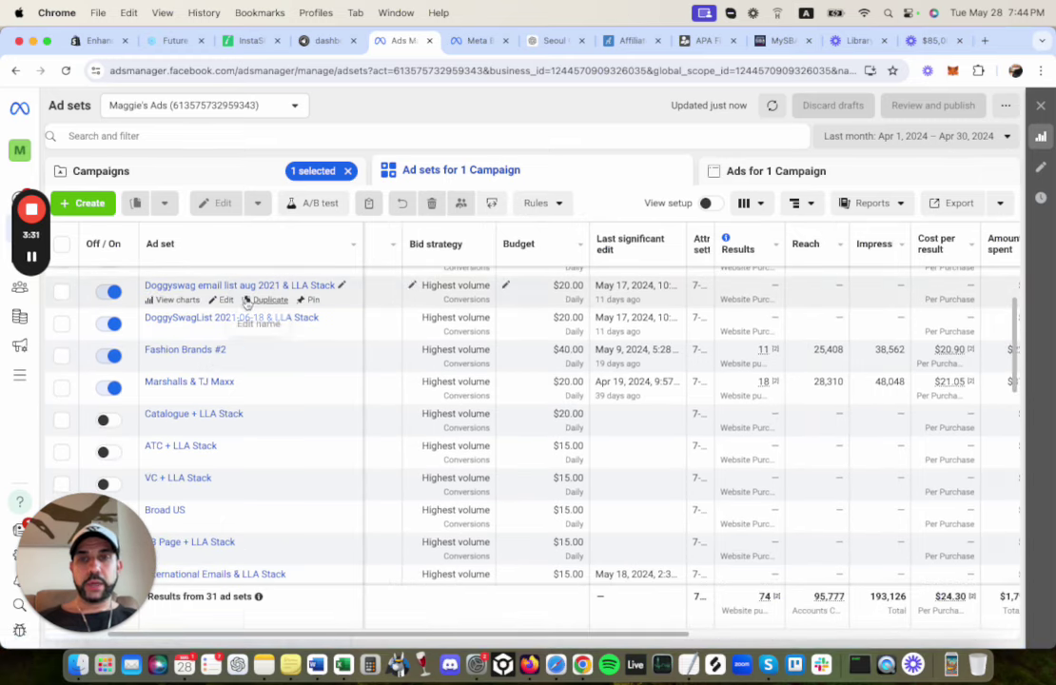
{"action": "scroll", "coordinate": [247, 303], "scroll_direction": "right", "scroll_amount": 2}
{"action": "scroll", "coordinate": [248, 303], "scroll_direction": "right", "scroll_amount": 4}
{"action": "scroll", "coordinate": [247, 303], "scroll_direction": "left", "scroll_amount": 3}
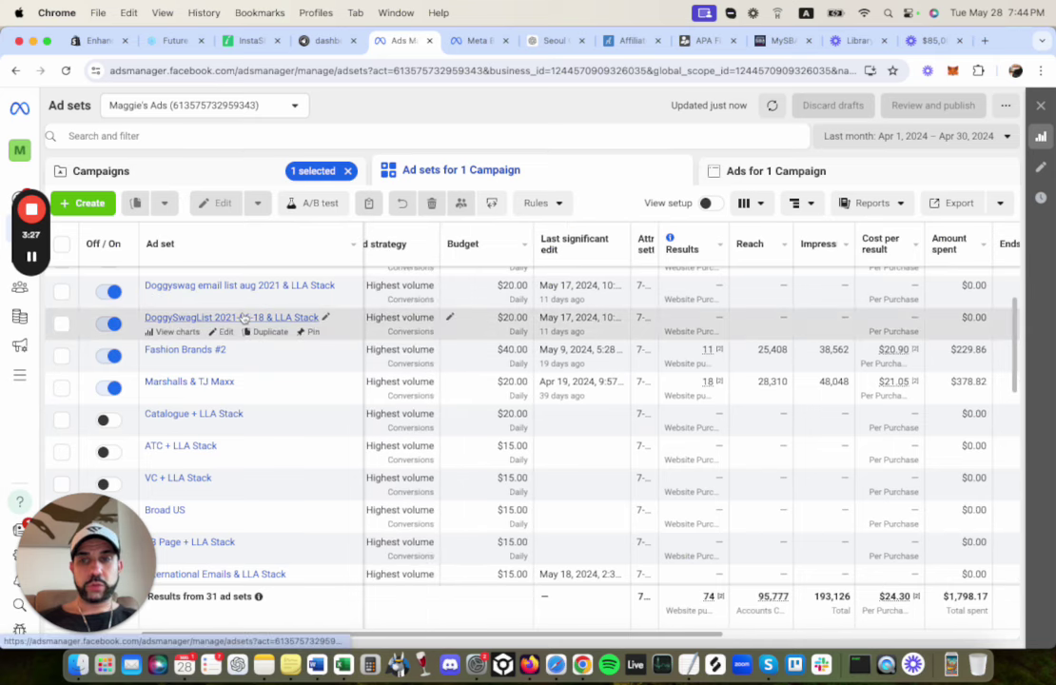
{"action": "scroll", "coordinate": [244, 319], "scroll_direction": "down", "scroll_amount": 1}
{"action": "scroll", "coordinate": [244, 319], "scroll_direction": "left", "scroll_amount": 1}
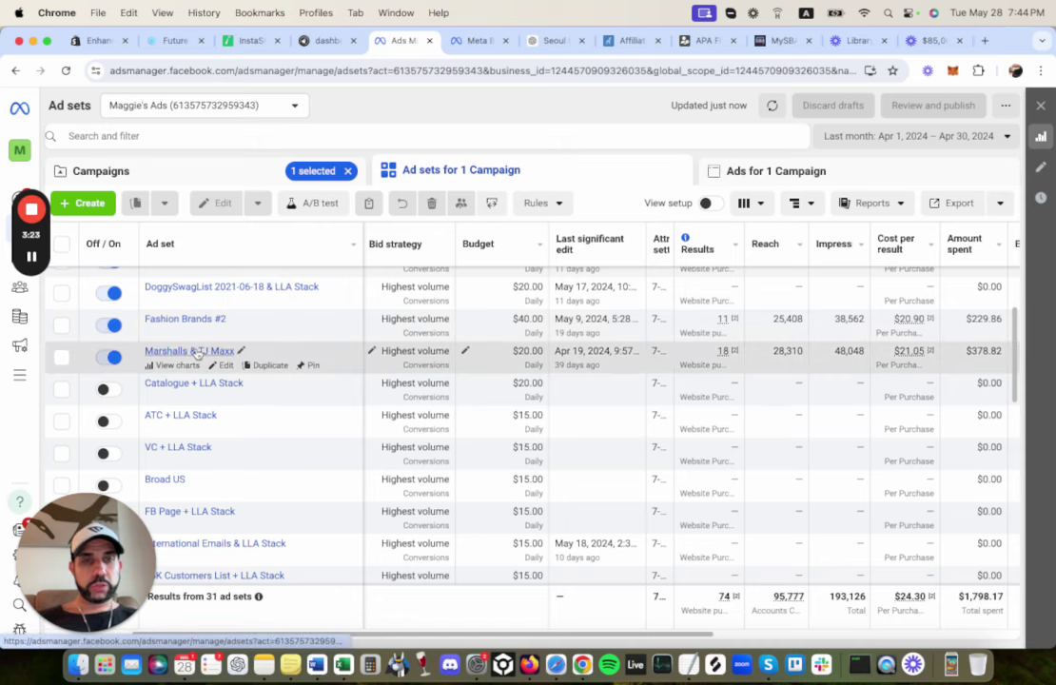
{"action": "scroll", "coordinate": [200, 351], "scroll_direction": "right", "scroll_amount": 3}
{"action": "scroll", "coordinate": [197, 351], "scroll_direction": "right", "scroll_amount": 3}
{"action": "scroll", "coordinate": [197, 351], "scroll_direction": "up", "scroll_amount": 1}
{"action": "scroll", "coordinate": [197, 351], "scroll_direction": "down", "scroll_amount": 2}
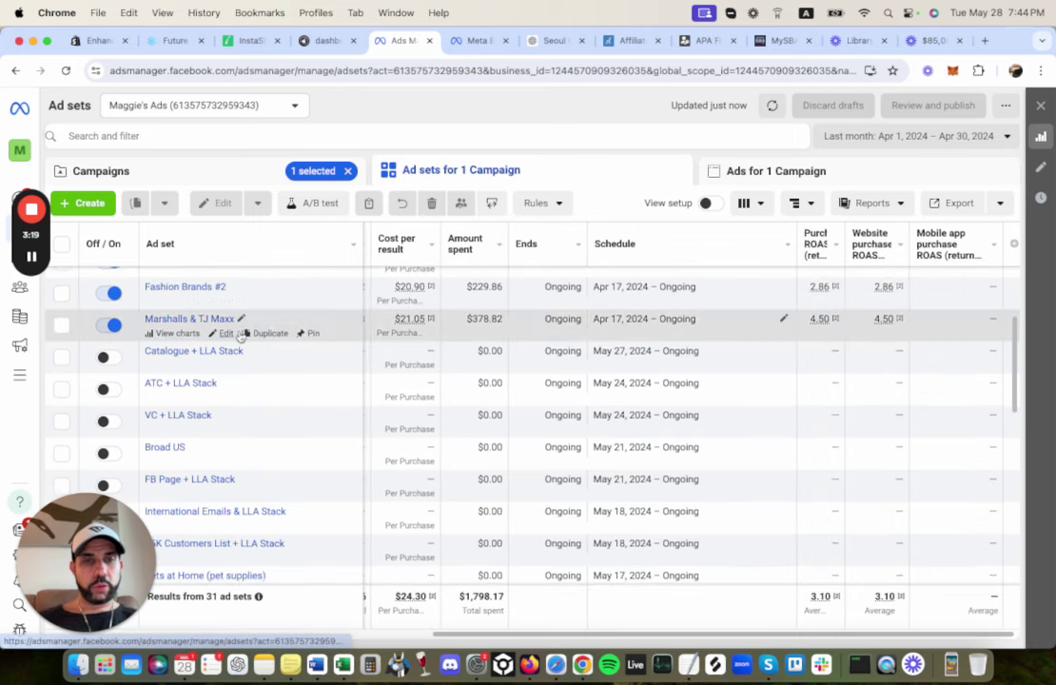
{"action": "scroll", "coordinate": [238, 337], "scroll_direction": "down", "scroll_amount": 4}
{"action": "scroll", "coordinate": [240, 335], "scroll_direction": "up", "scroll_amount": 7}
- Open the 12 Sales March 11th ad sets and scroll to their spend and ROAS columns
{"action": "left_click", "coordinate": [180, 170]}
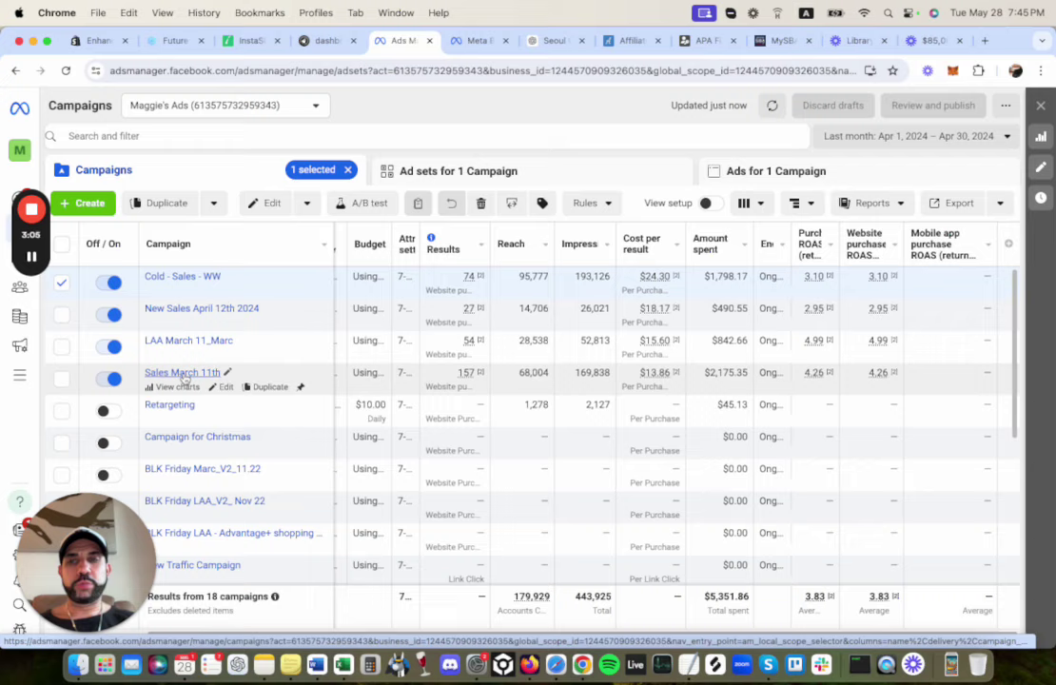
{"action": "left_click", "coordinate": [181, 372]}
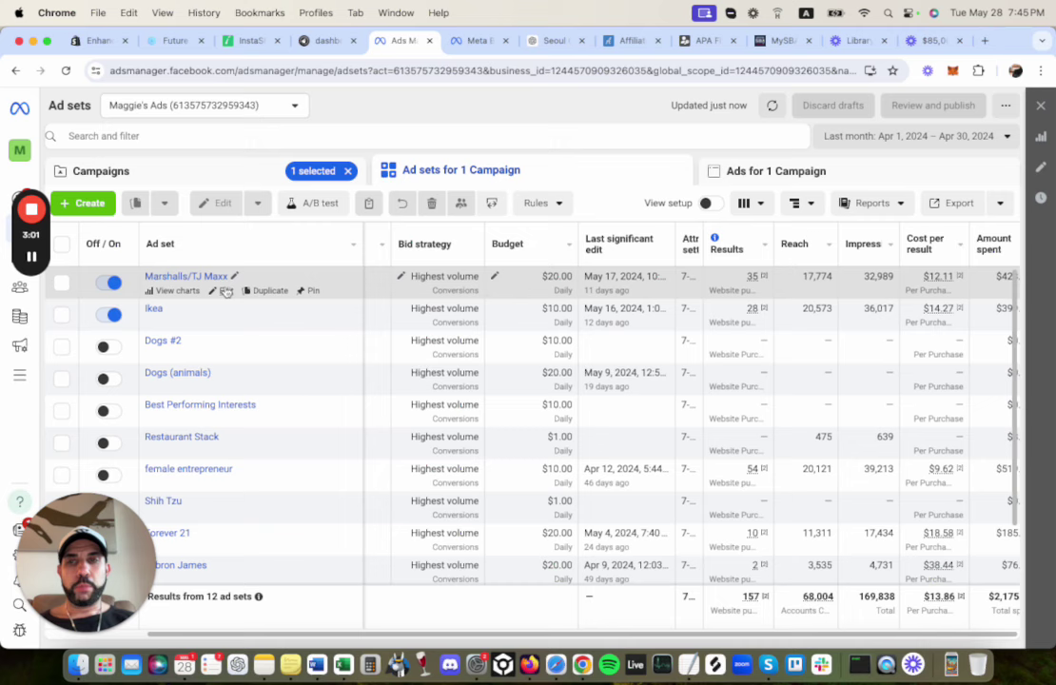
{"action": "scroll", "coordinate": [281, 283], "scroll_direction": "right", "scroll_amount": 3}
{"action": "scroll", "coordinate": [281, 283], "scroll_direction": "right", "scroll_amount": 5}
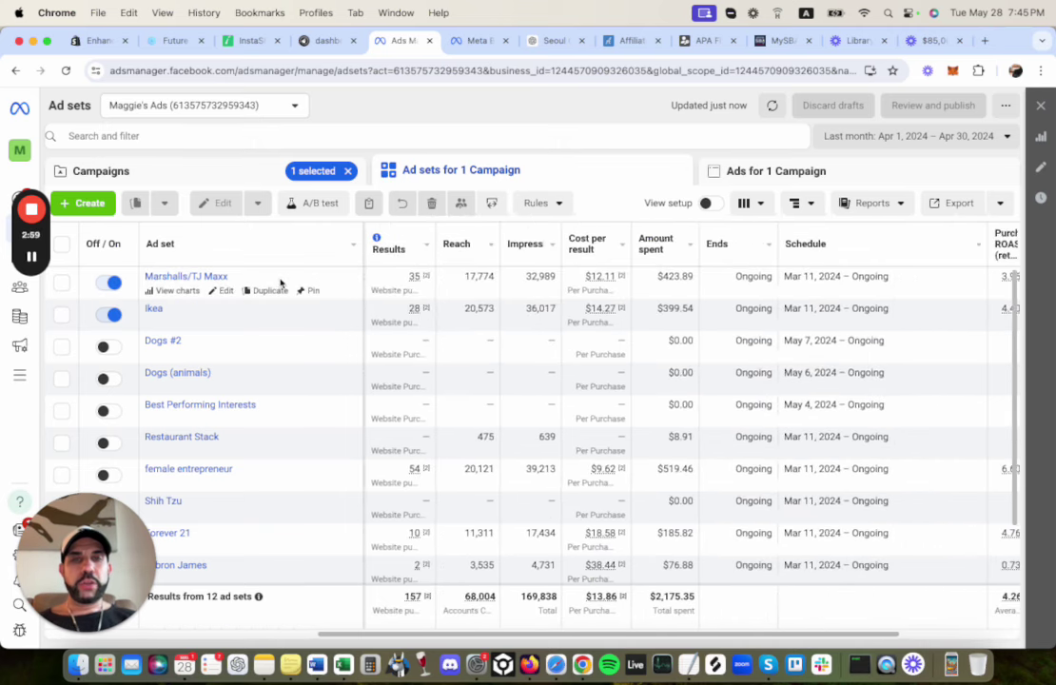
{"action": "scroll", "coordinate": [590, 285], "scroll_direction": "right", "scroll_amount": 4}
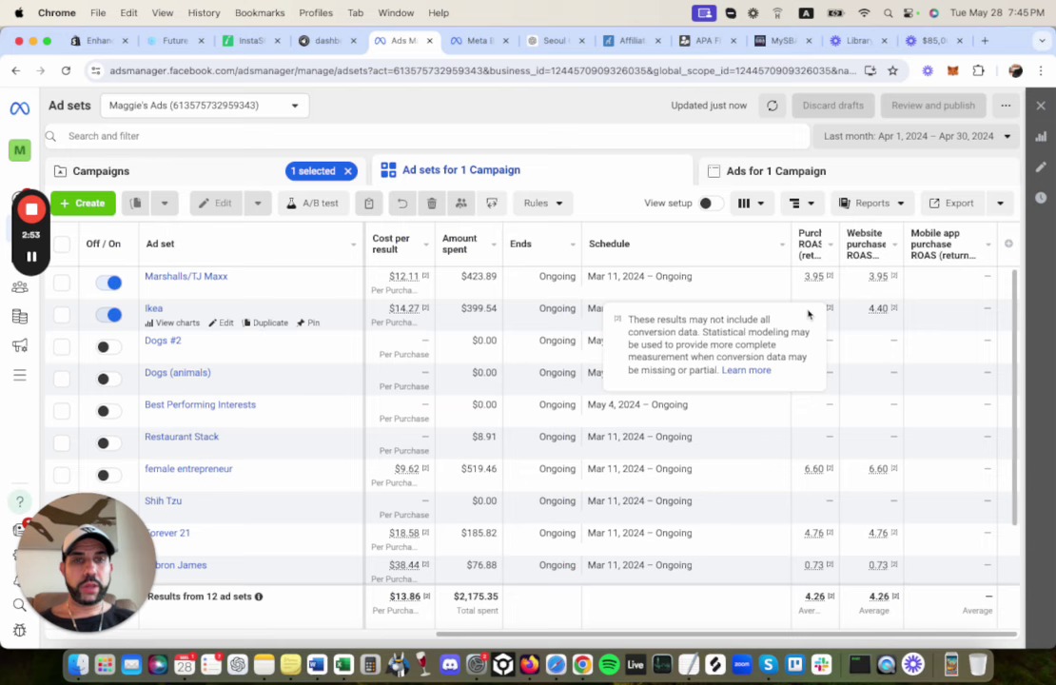
{"action": "mouse_move", "coordinate": [887, 314]}
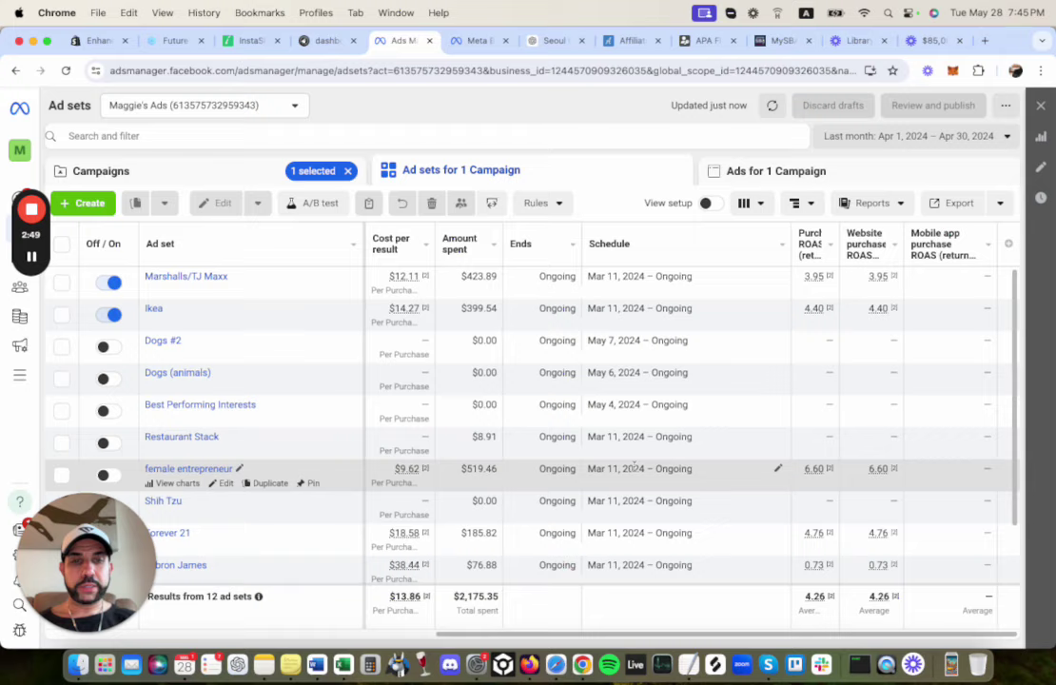
{"action": "scroll", "coordinate": [634, 469], "scroll_direction": "down", "scroll_amount": 2}
{"action": "scroll", "coordinate": [633, 469], "scroll_direction": "left", "scroll_amount": 5}
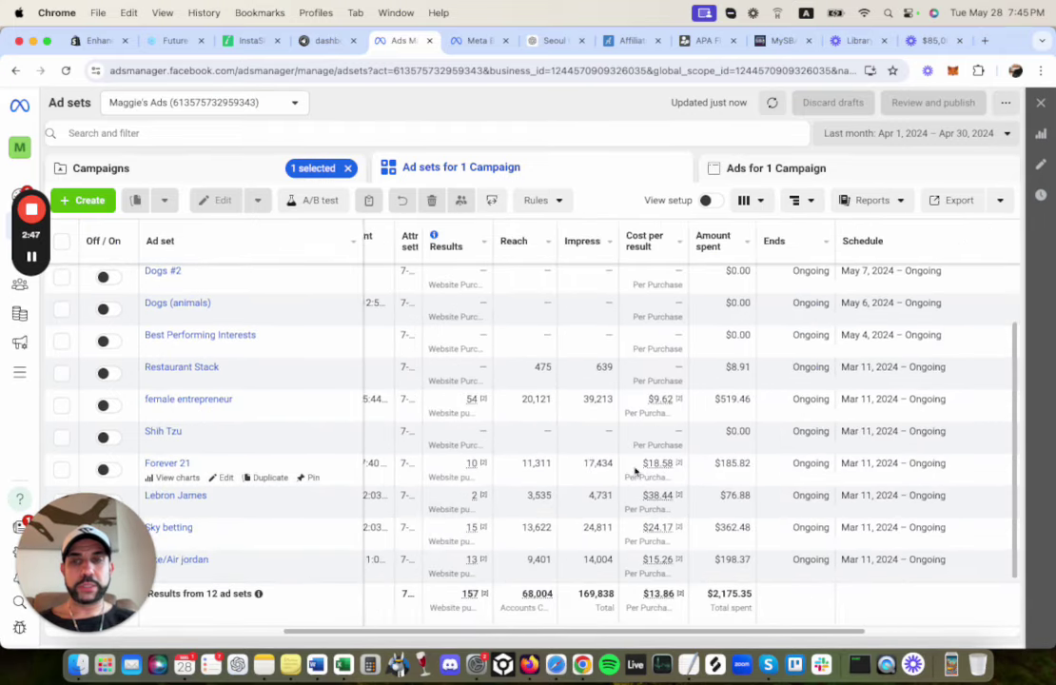
{"action": "scroll", "coordinate": [468, 354], "scroll_direction": "left", "scroll_amount": 5}
- Glance at New Sales April 12th 2024, then open Cold - Sales - WW's 31 ad sets
{"action": "left_click", "coordinate": [228, 170]}
{"action": "left_click", "coordinate": [181, 308]}
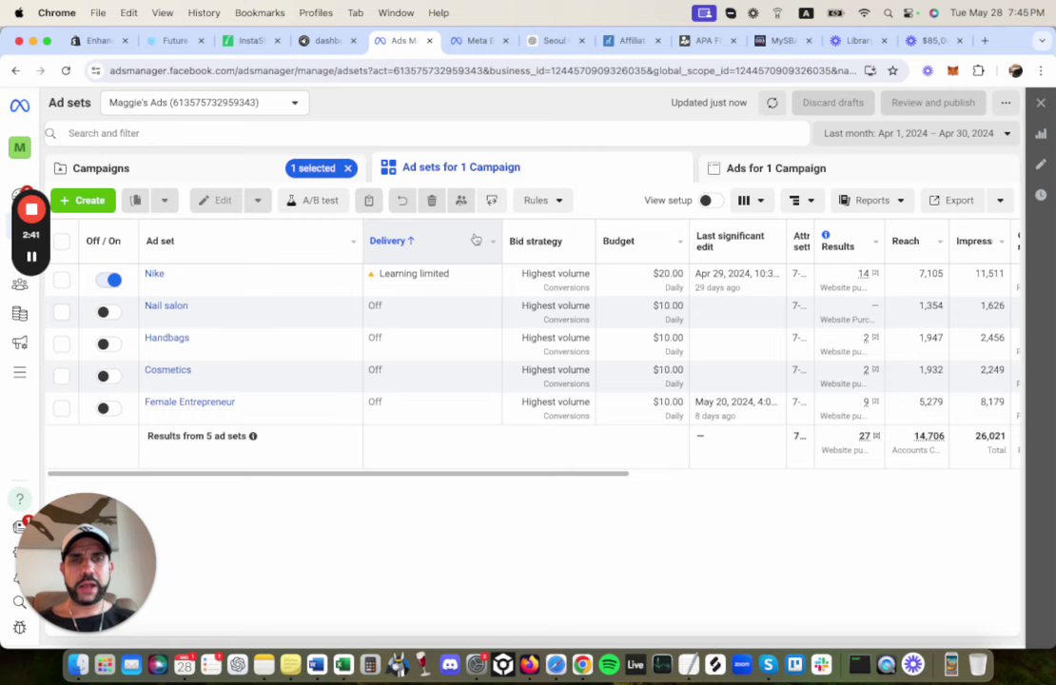
{"action": "left_click", "coordinate": [255, 172]}
{"action": "left_click", "coordinate": [181, 274]}
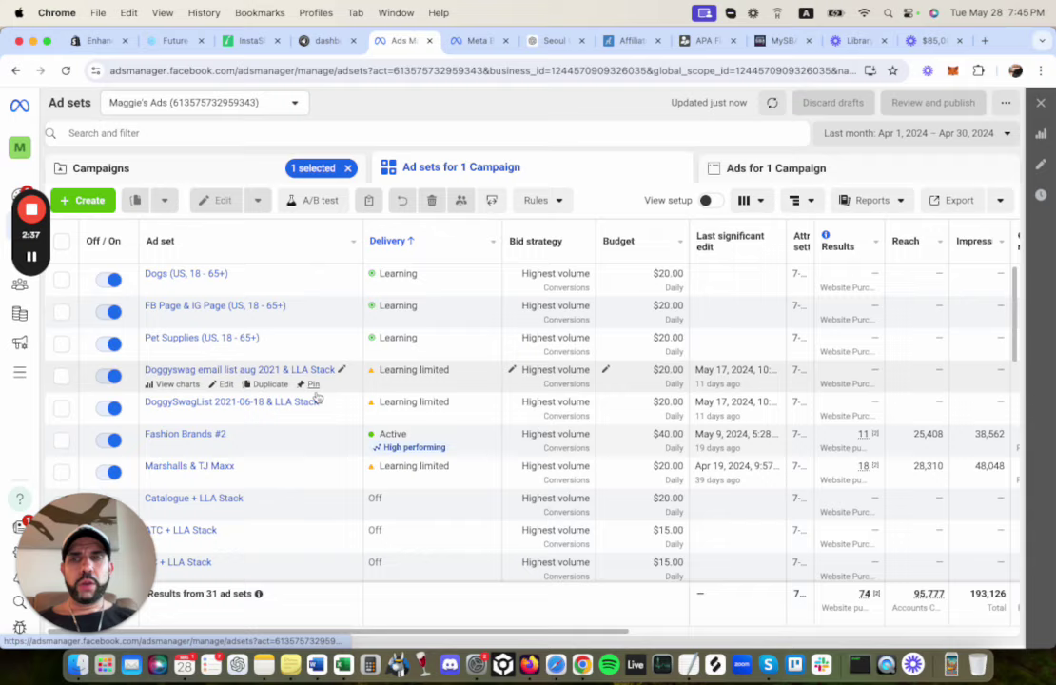
{"action": "scroll", "coordinate": [317, 397], "scroll_direction": "down", "scroll_amount": 5}
{"action": "scroll", "coordinate": [314, 400], "scroll_direction": "up", "scroll_amount": 5}
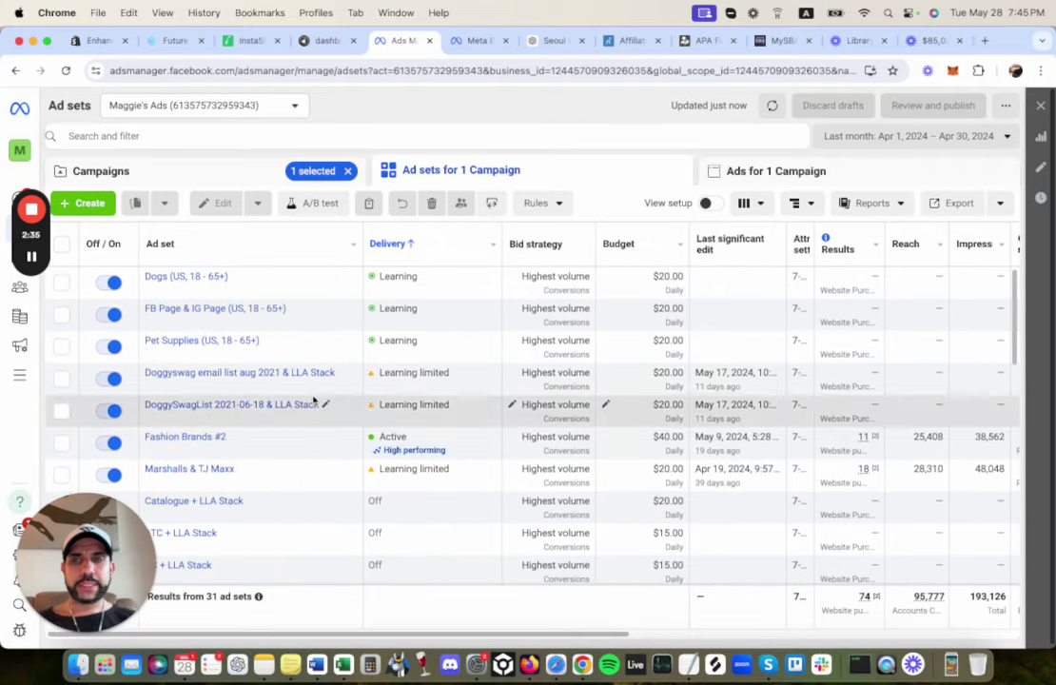
- Return to the Campaigns list to review results for all 18 campaigns
{"action": "left_click", "coordinate": [257, 174]}
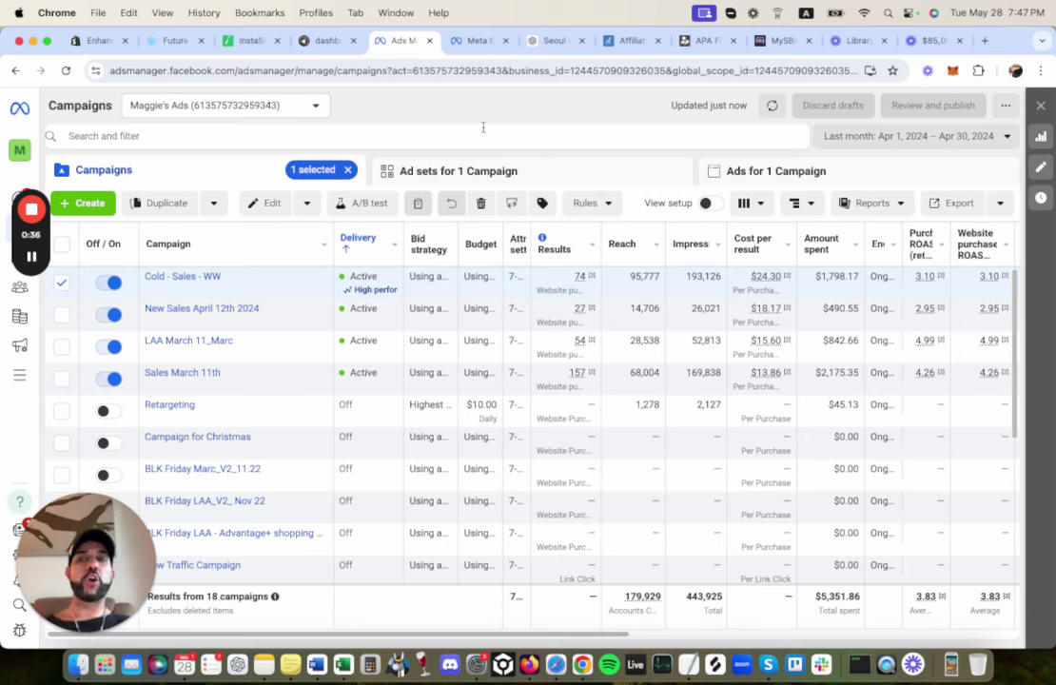
{"action": "mouse_move", "coordinate": [35, 216]}
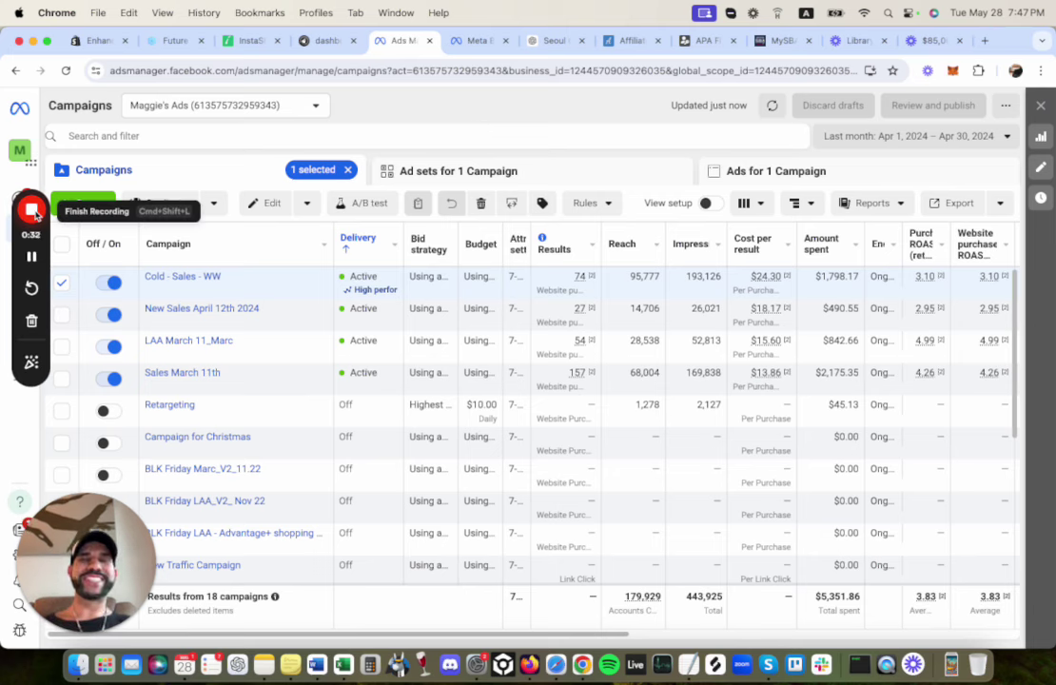